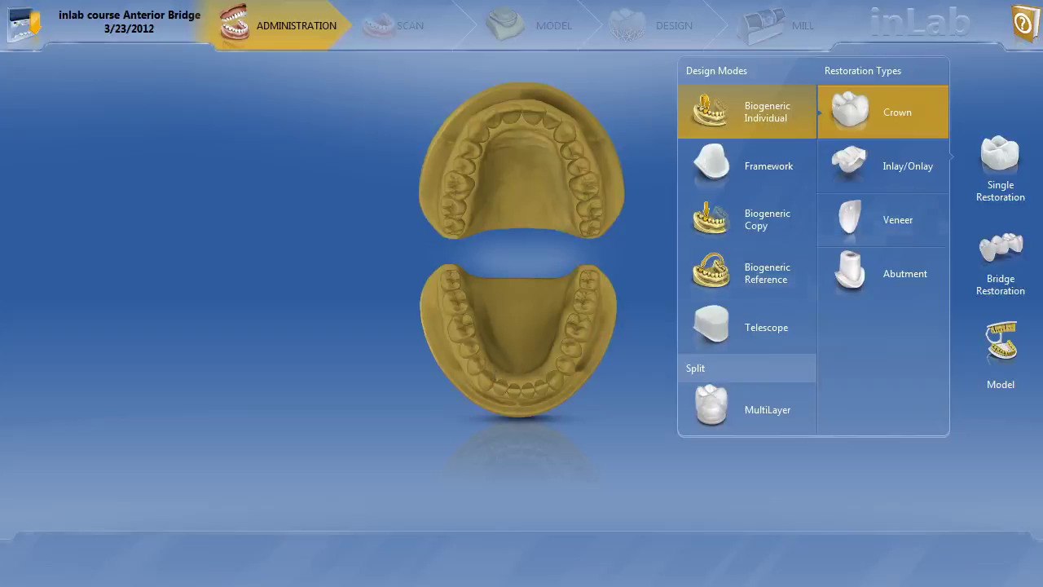
Switch the restoration type list to Bridge Restoration types
click(1015, 258)
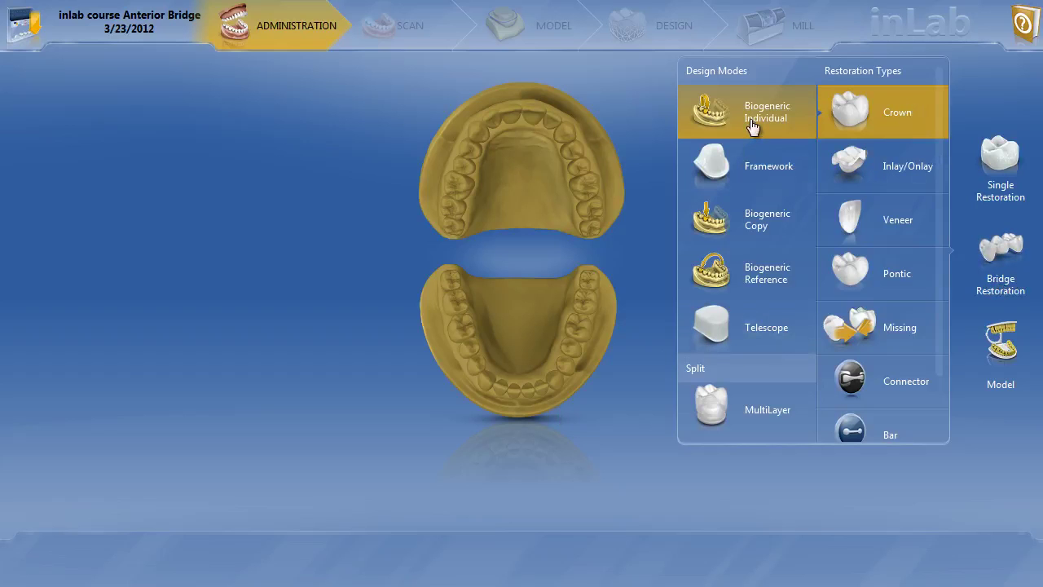
Span the bridge from tooth 22 to 24 and mark tooth 23 as the pontic
click(555, 384)
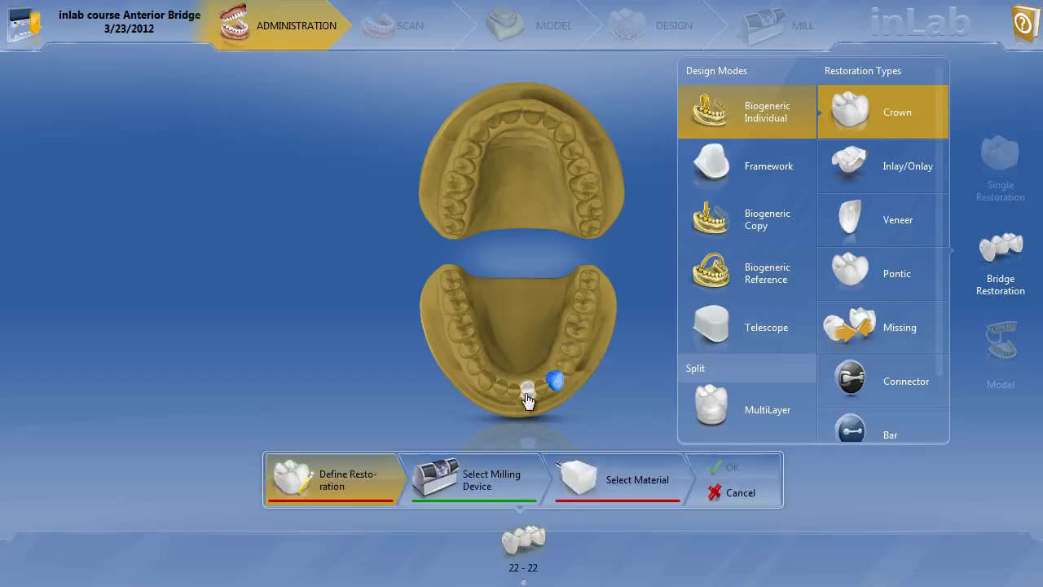
click(527, 393)
click(869, 270)
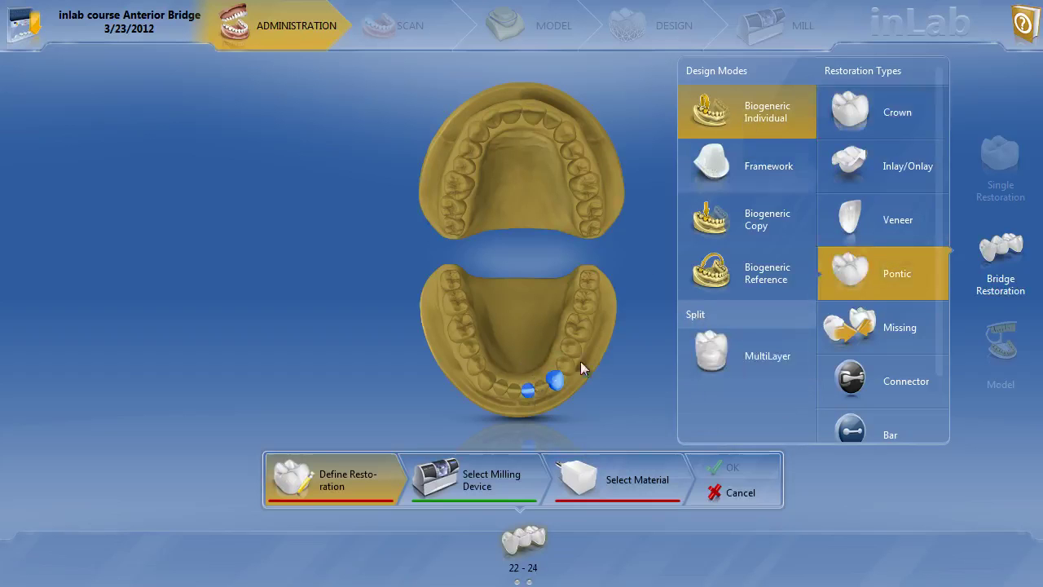
click(544, 389)
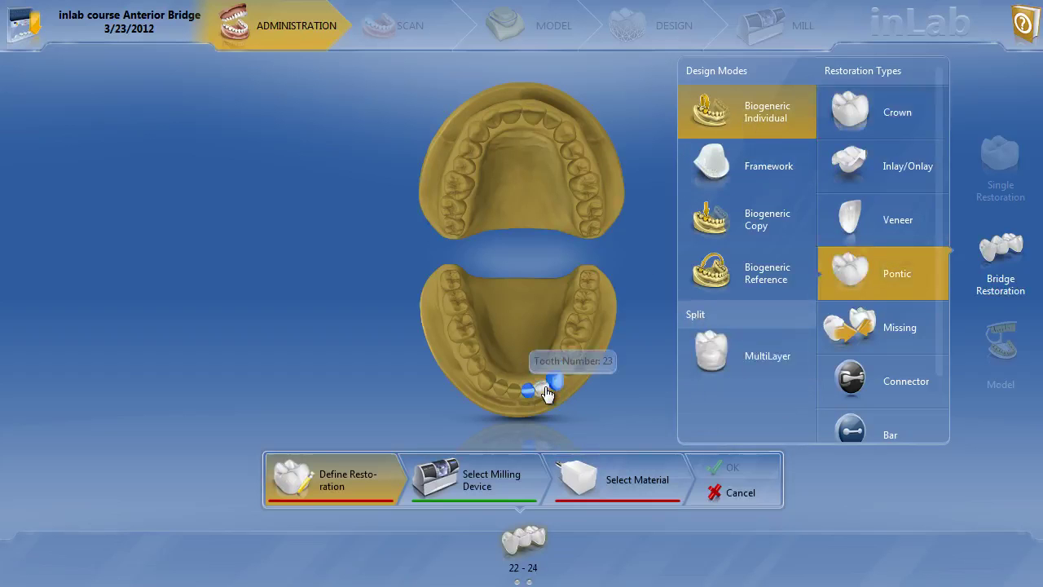
click(545, 392)
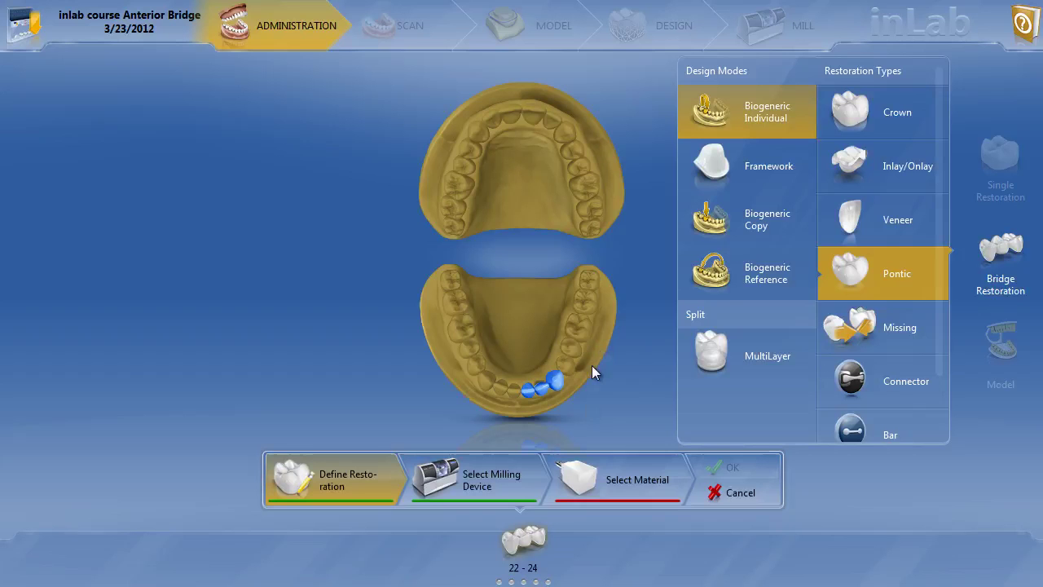
Set the material to Ivoclar Vivadent IPS e.max CAD and confirm the bridge
click(620, 480)
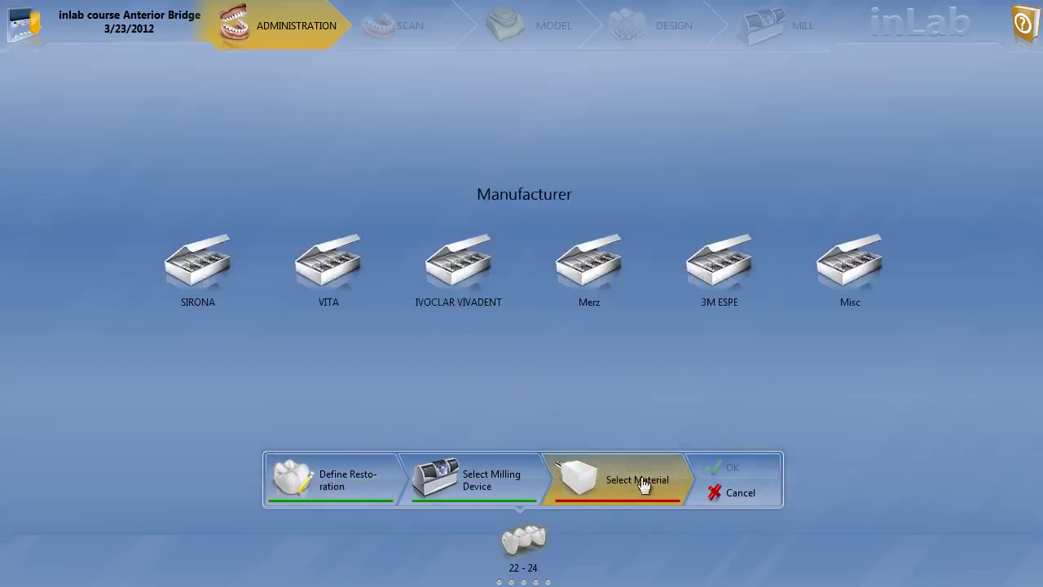
click(478, 271)
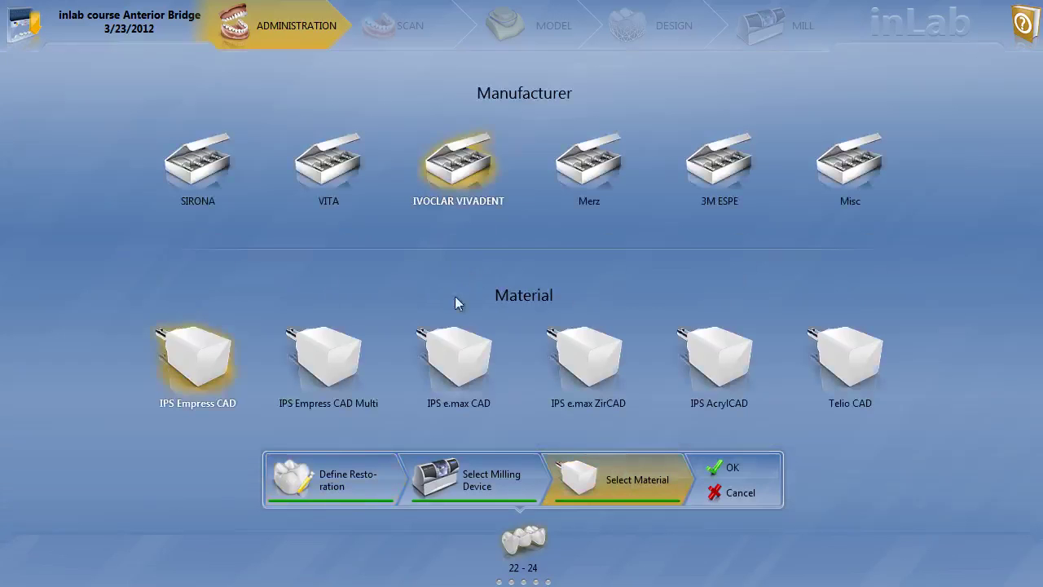
click(461, 369)
click(731, 469)
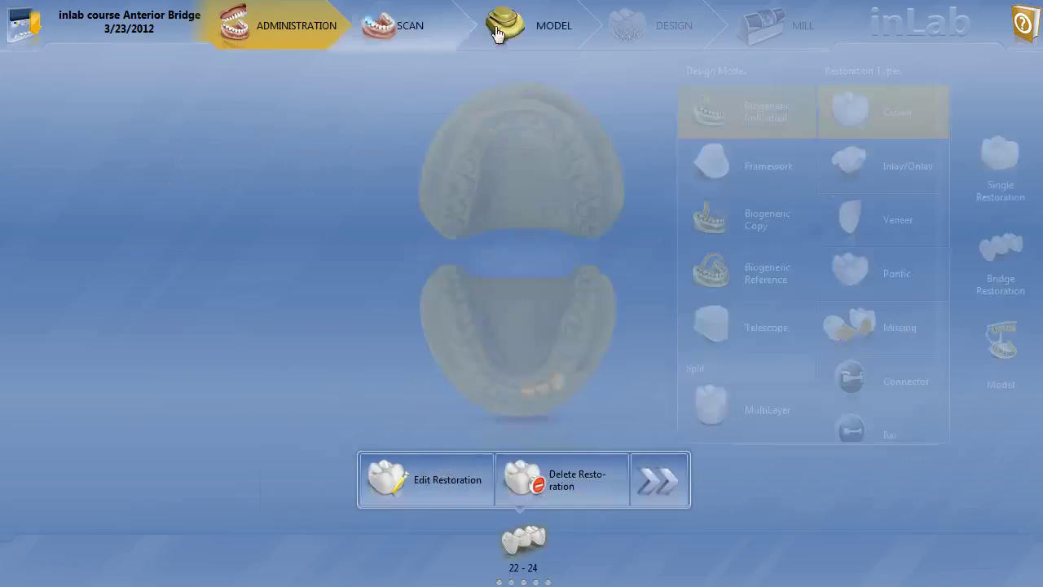
Review the traced margins on 22–24 in the Model stage, then advance to Design
click(495, 36)
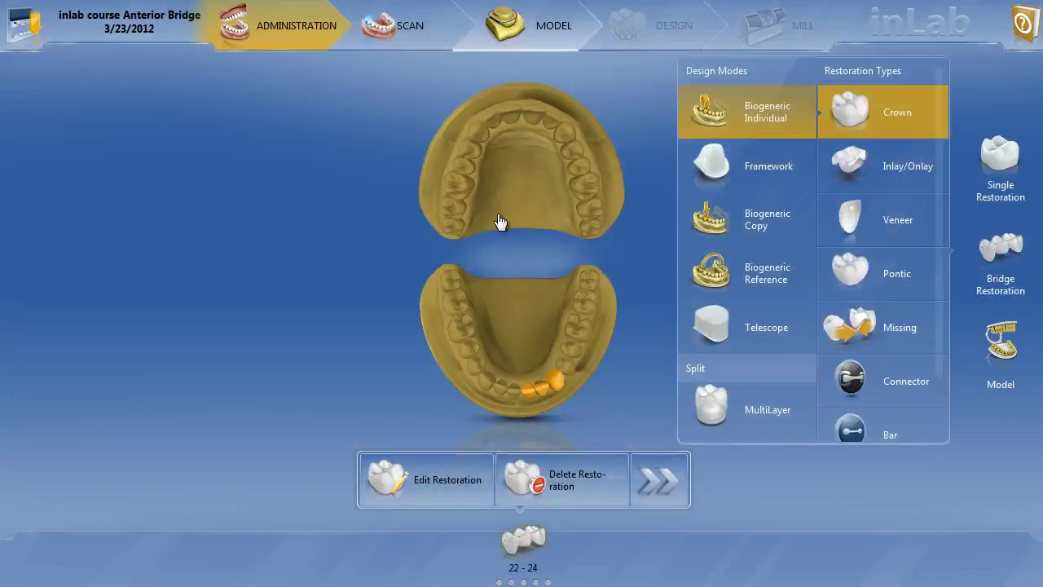
scroll(528, 240, up, 5)
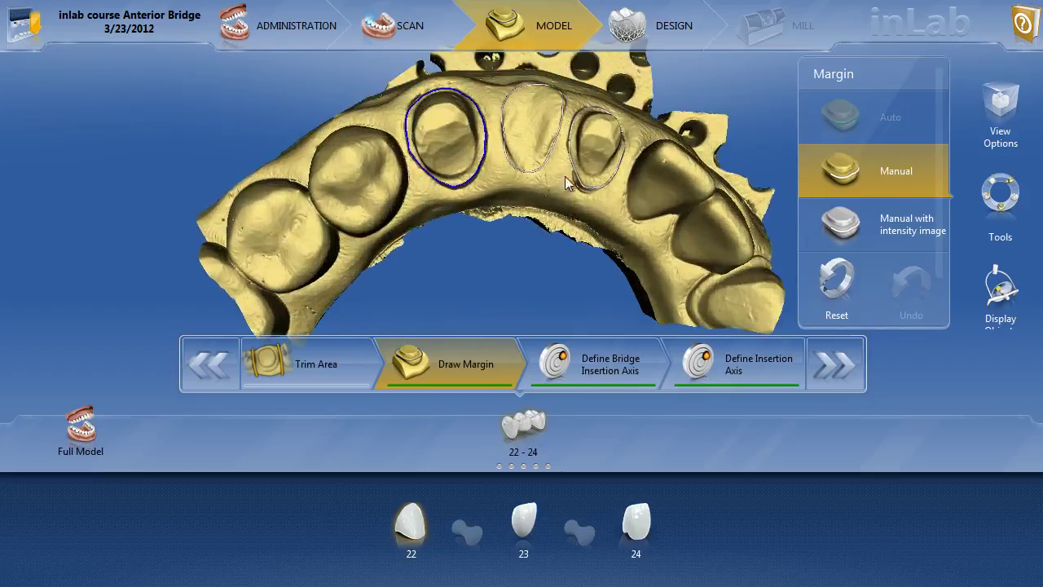
scroll(515, 196, down, 4)
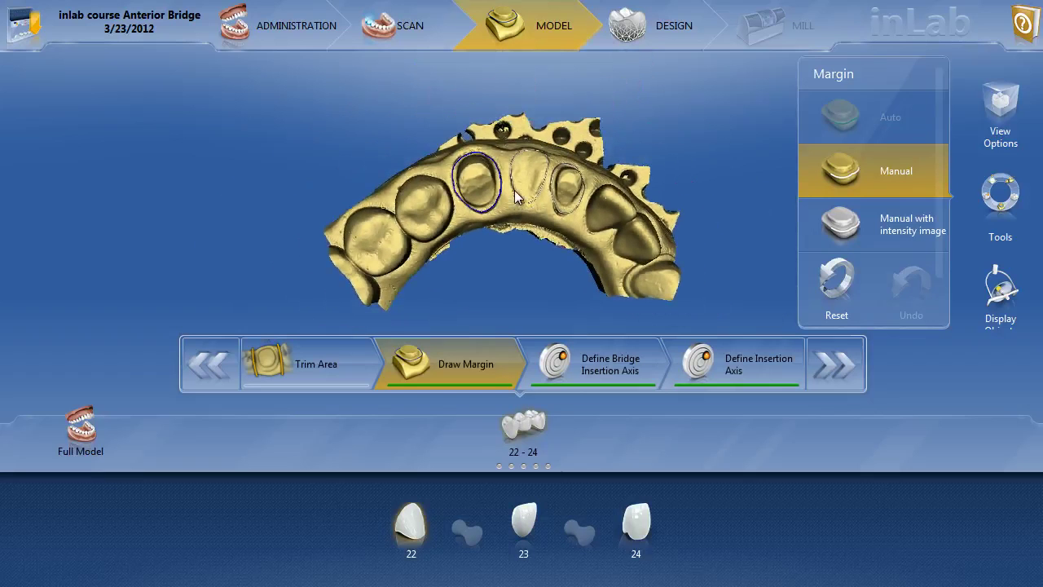
click(847, 373)
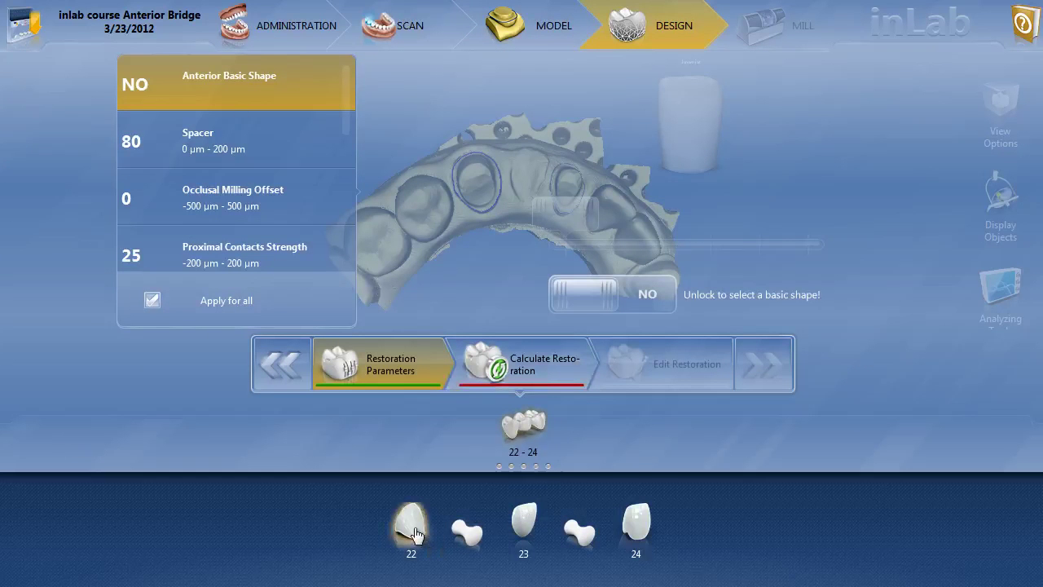
Calculate the restoration and inspect the 22–24 crowns, pontic and connectors from several angles
mouse_move(414, 534)
scroll(310, 143, down, 3)
scroll(310, 145, up, 3)
click(531, 375)
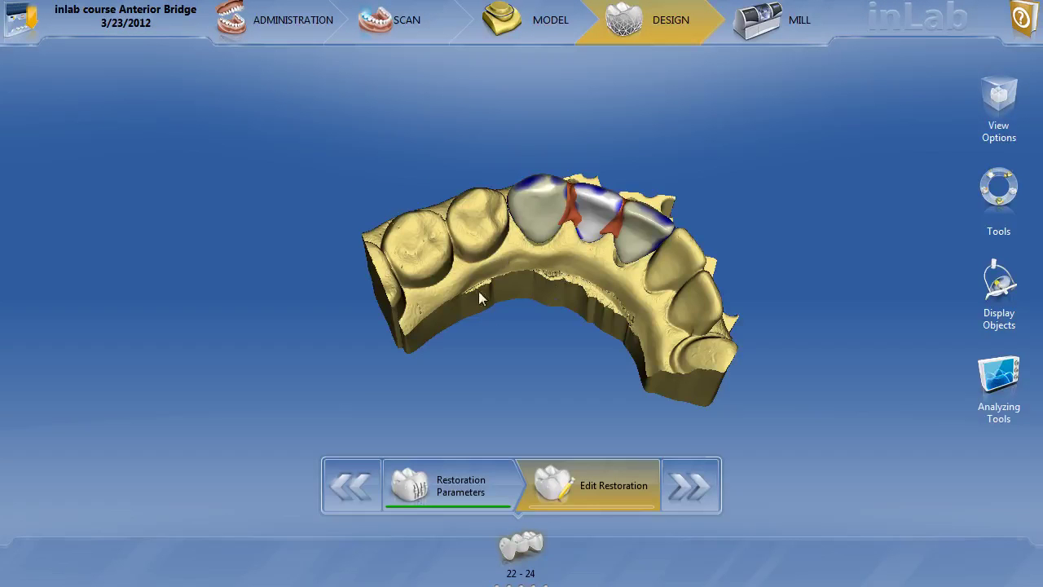
middle_drag(480, 299, 534, 260)
middle_drag(533, 365, 432, 260)
scroll(441, 268, up, 4)
middle_drag(509, 238, 521, 201)
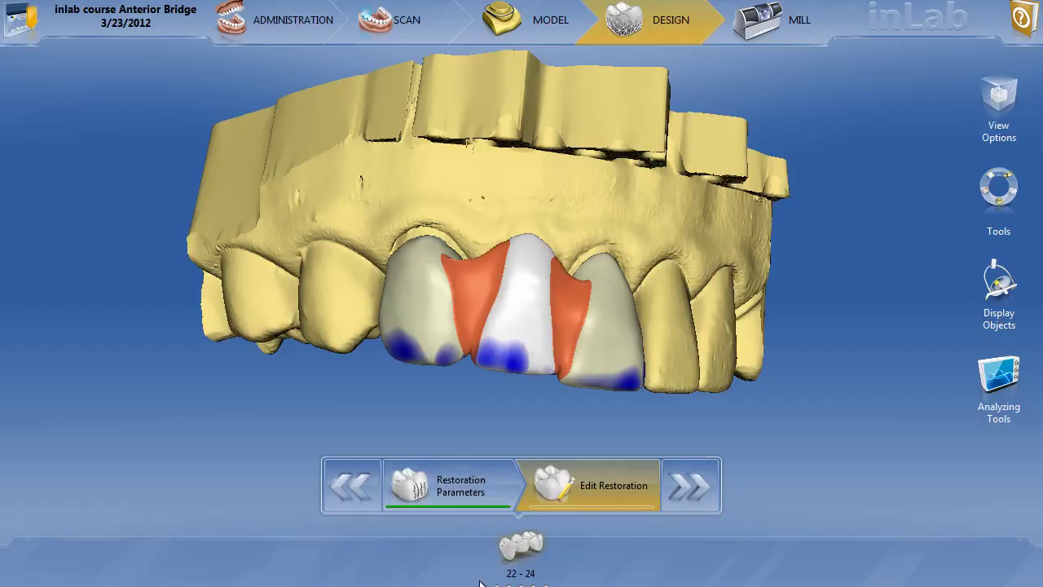
Check the 22–23 connector's 17.05 mm² cross section, then return to Administration
mouse_move(481, 571)
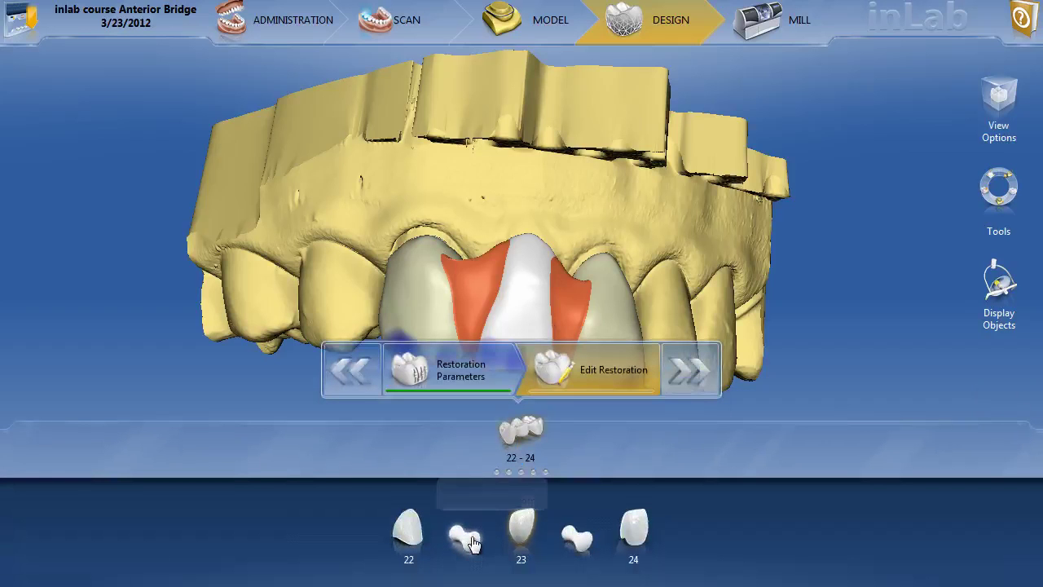
click(473, 544)
mouse_move(474, 295)
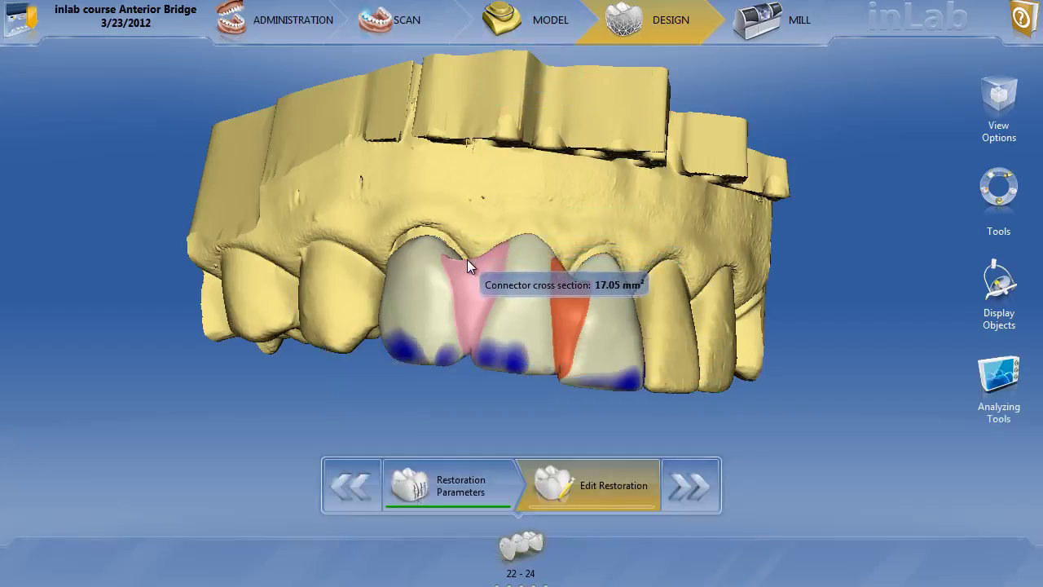
right_click(467, 259)
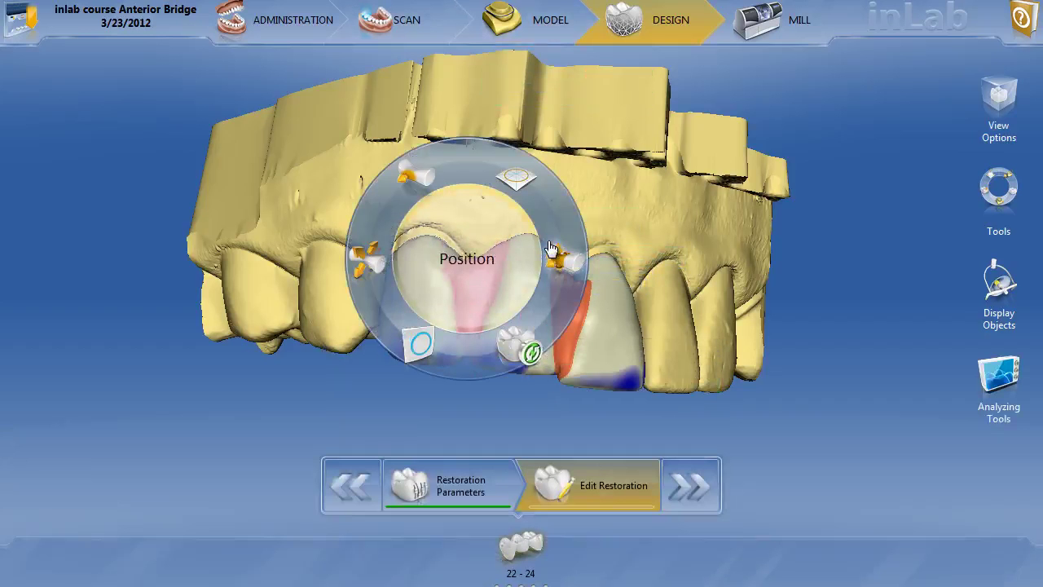
click(664, 184)
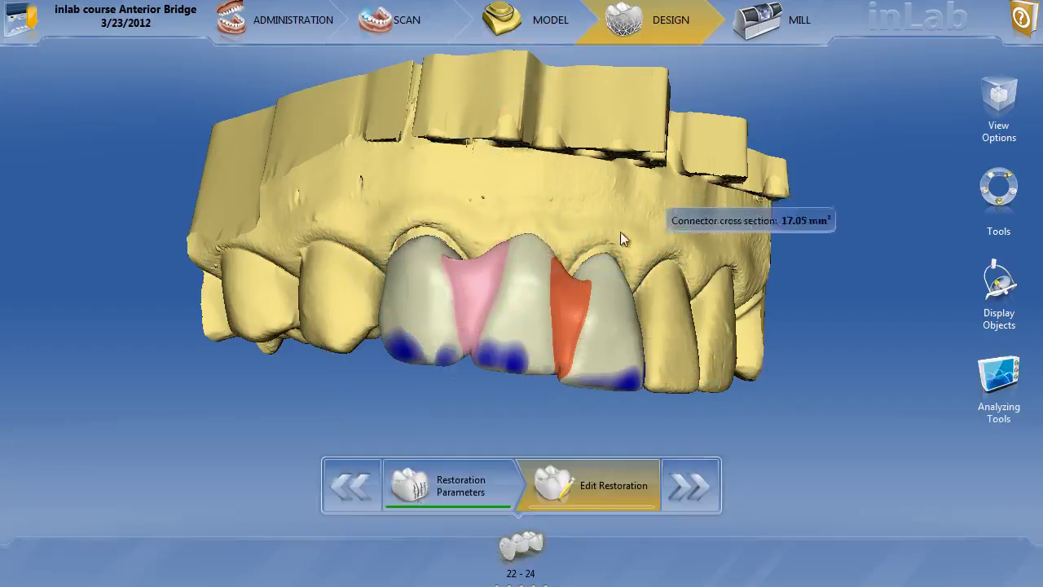
middle_drag(492, 432, 479, 345)
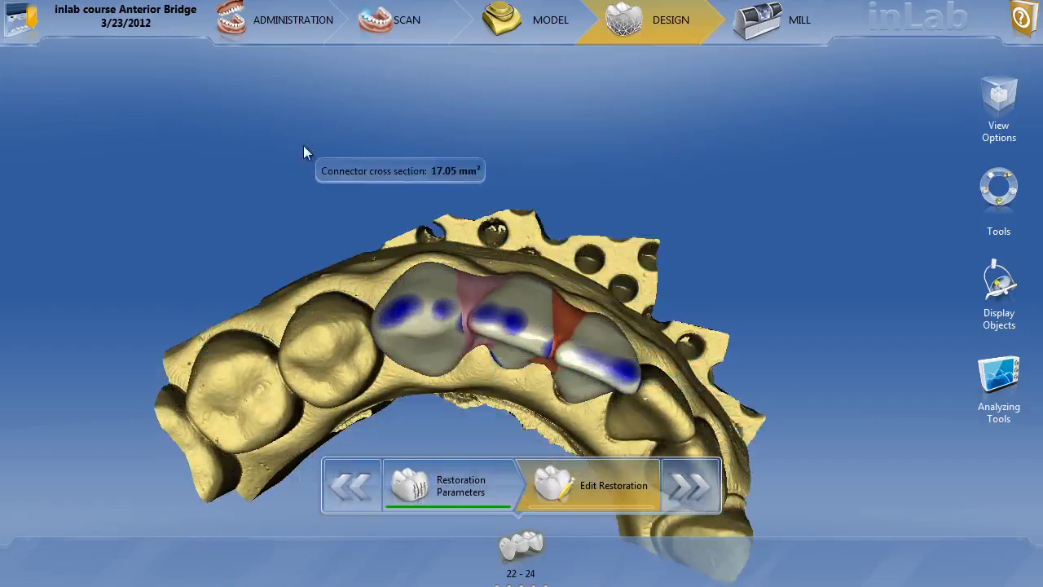
click(284, 37)
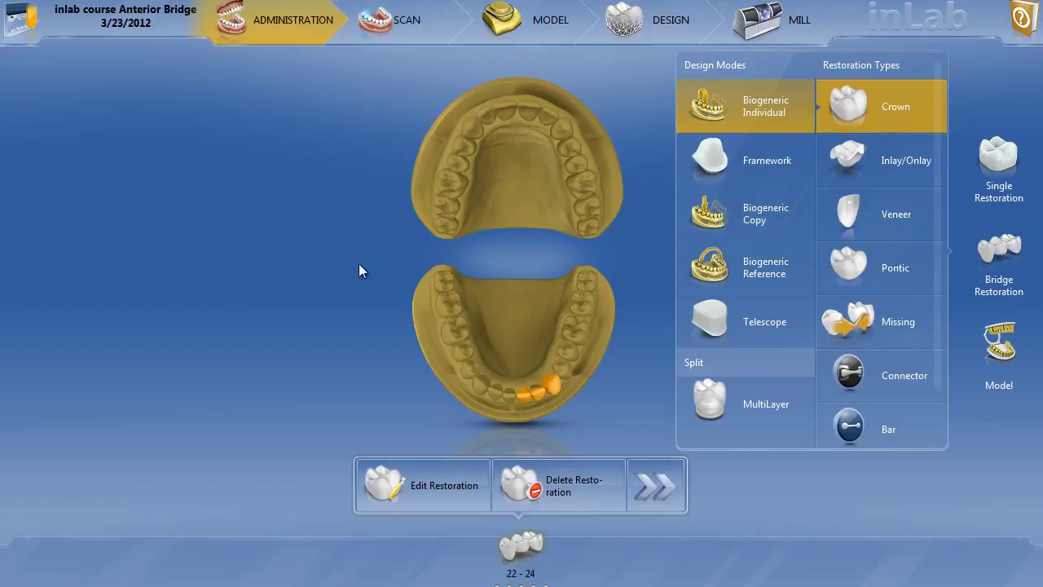
Set the 22–24 connectors to Intersection mode, confirm, and return to Design
click(425, 487)
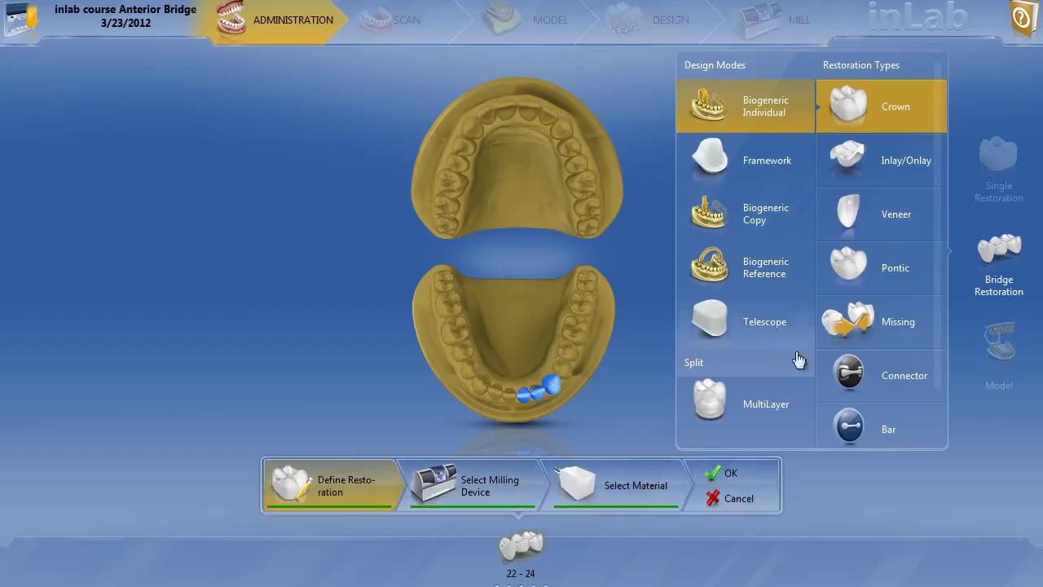
click(887, 371)
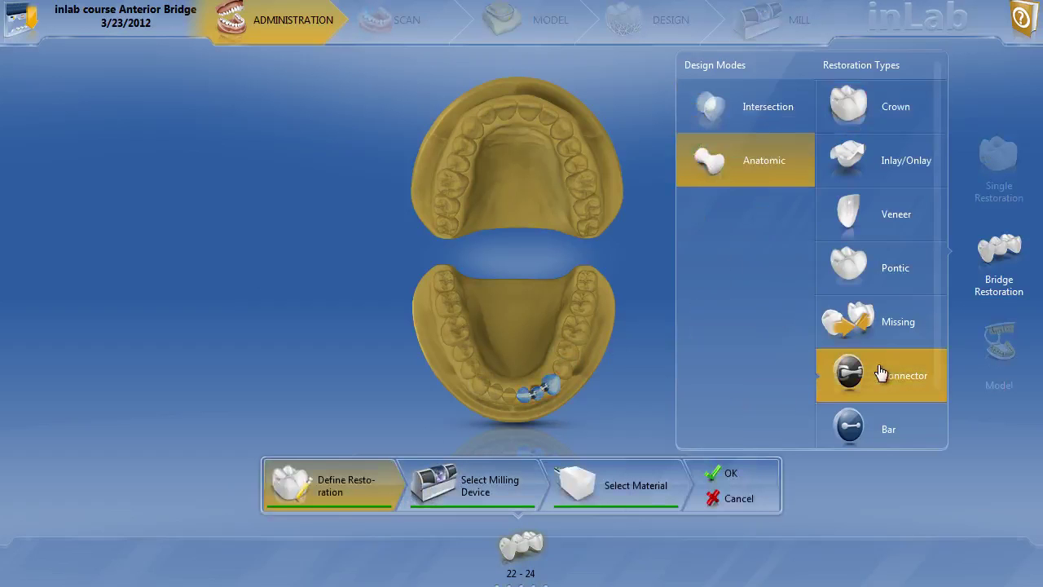
click(742, 125)
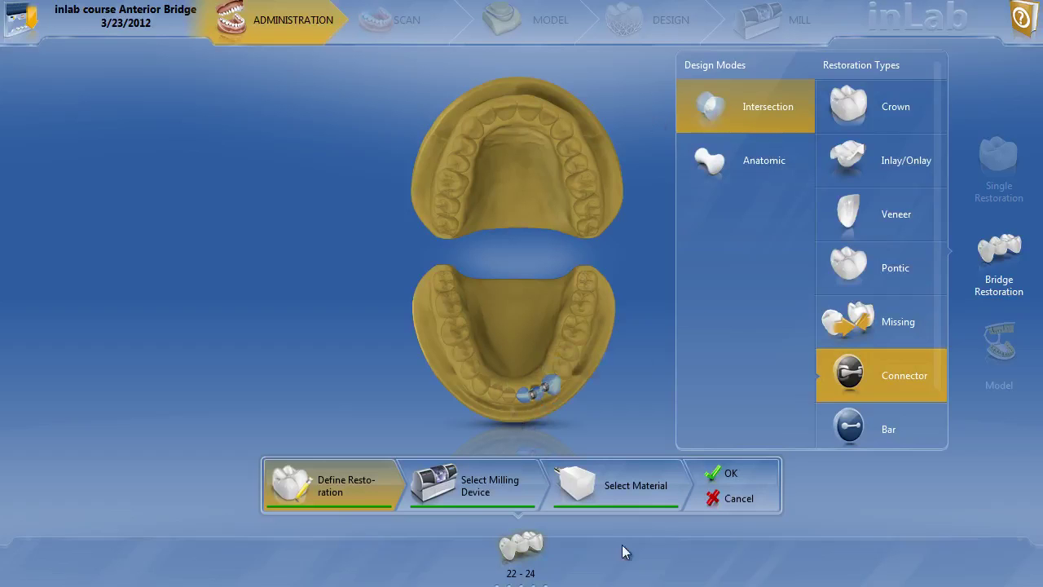
click(723, 475)
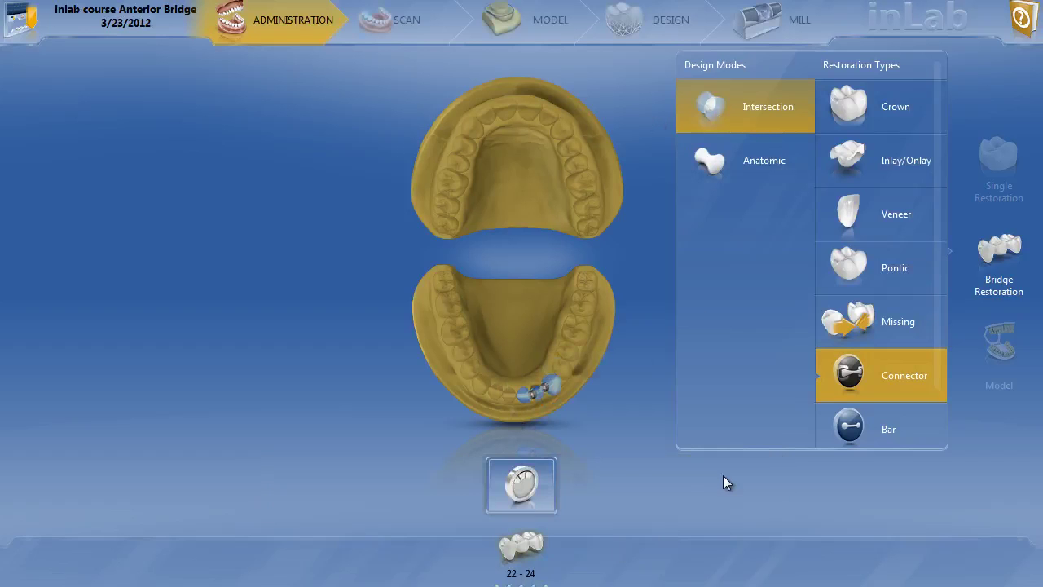
click(634, 31)
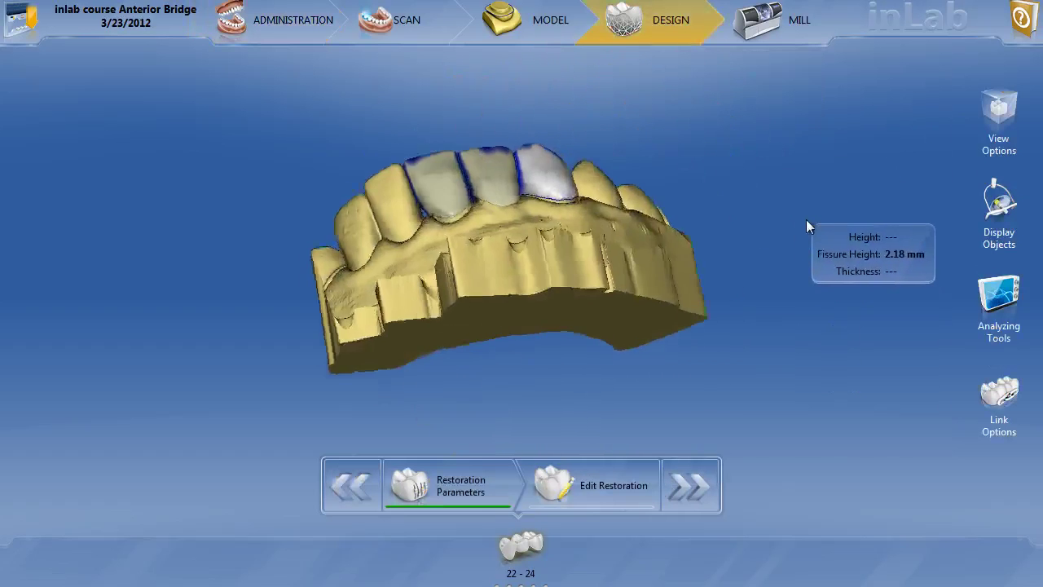
Rotate the bridge and select the 22–23 connector, showing its 4.19 mm² cross section
middle_drag(479, 316, 472, 245)
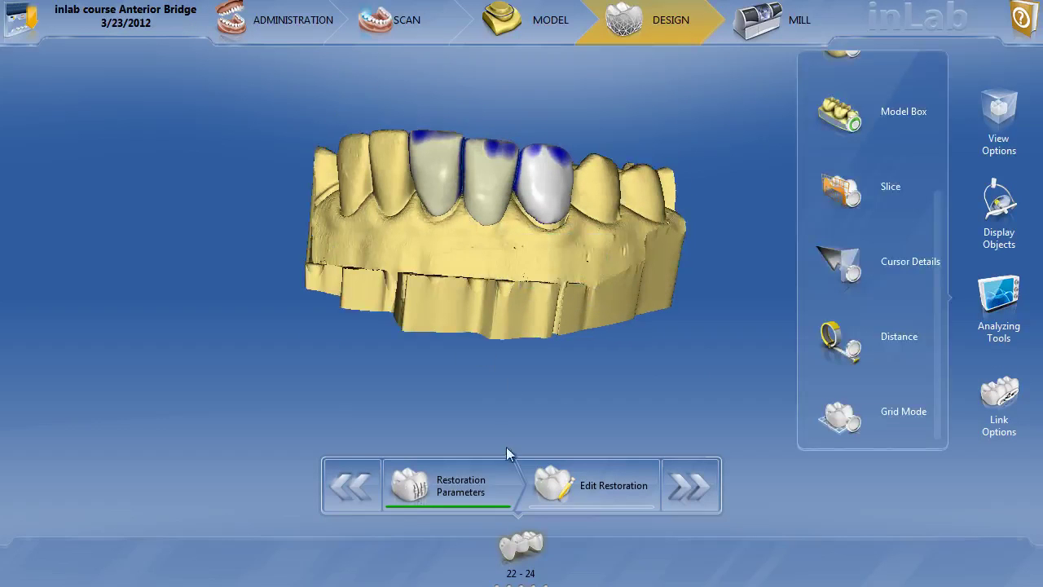
mouse_move(512, 582)
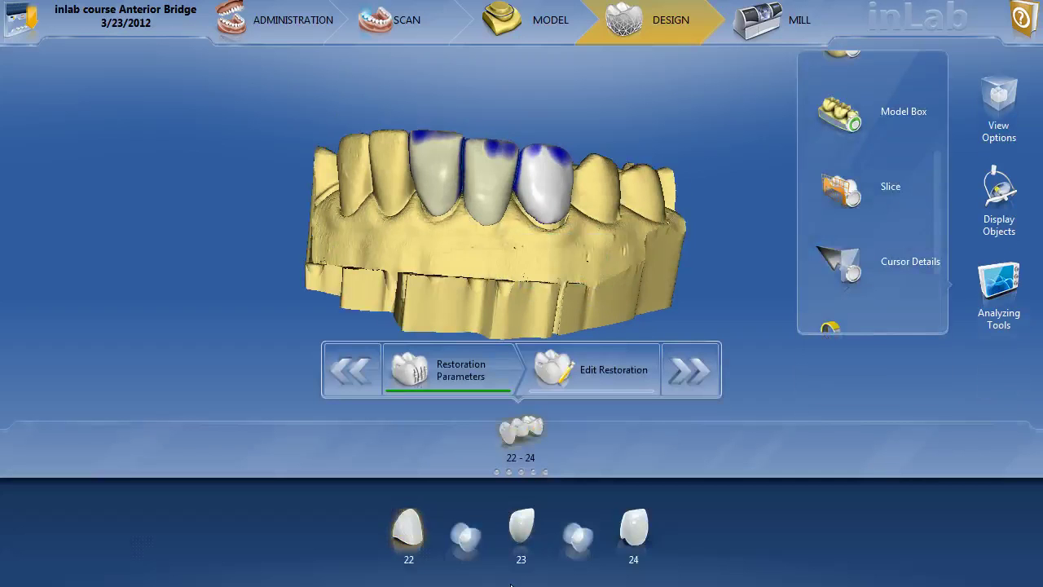
click(463, 538)
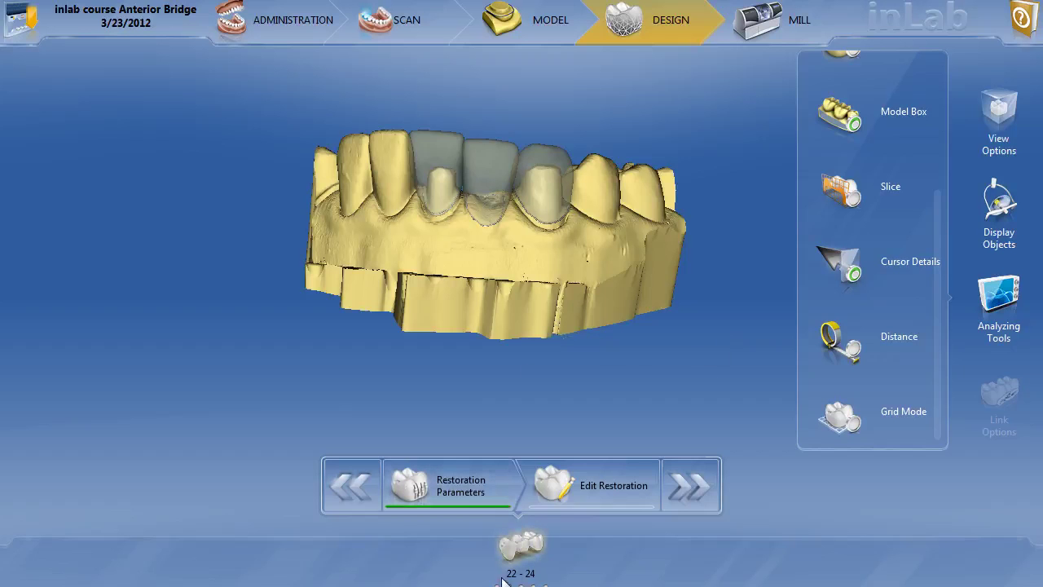
Open the tooth 22 crown in Edit Restoration and tilt the arch to view its front
mouse_move(501, 581)
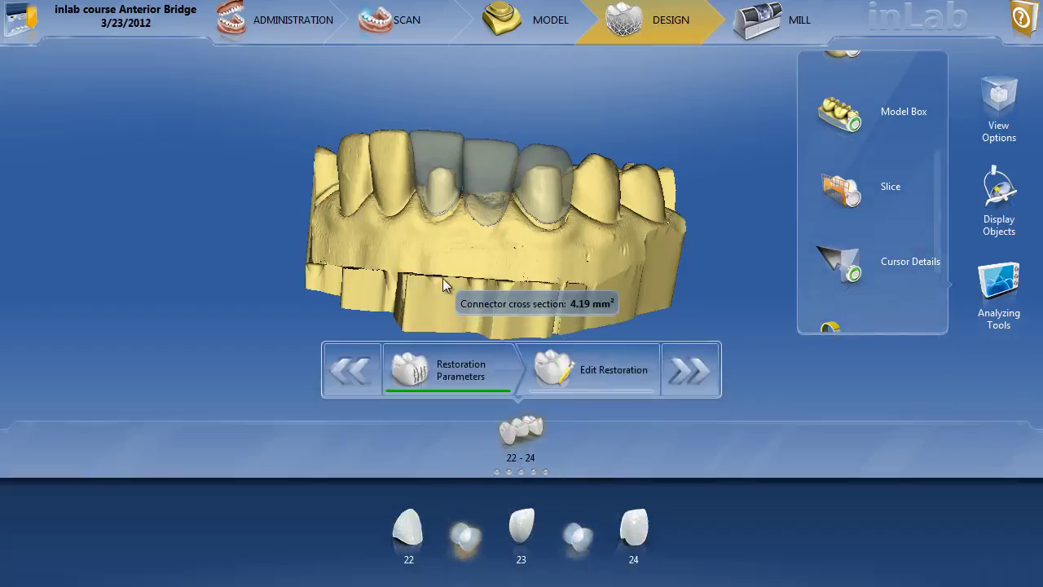
click(416, 542)
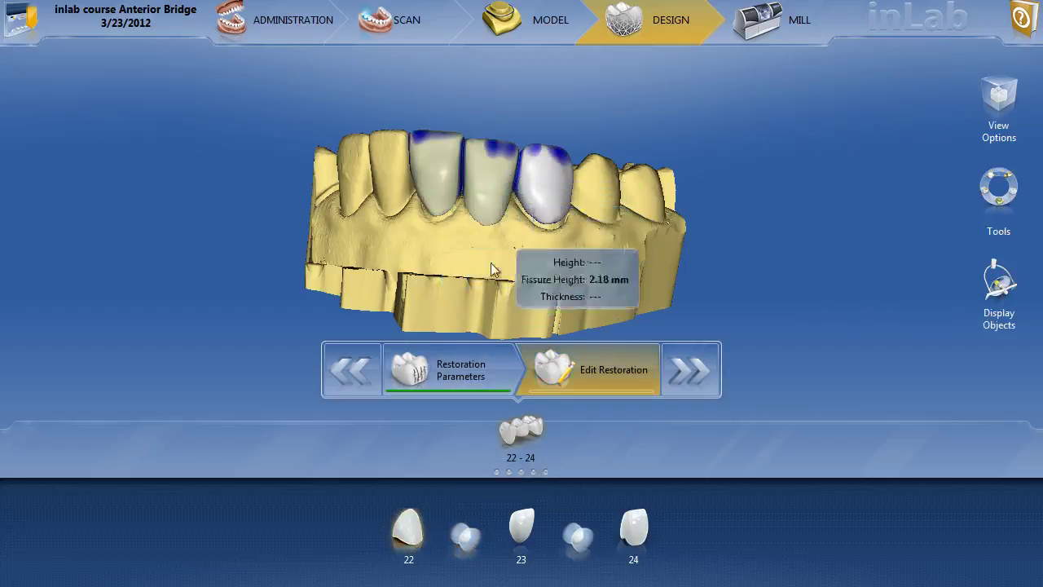
middle_drag(462, 295, 486, 294)
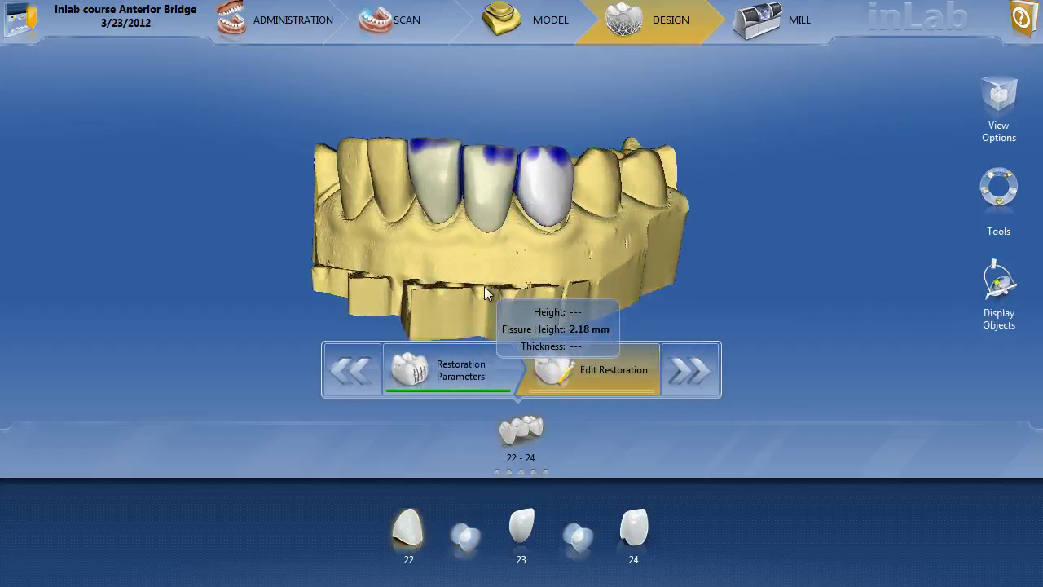
Delete the existing bridge restoration in Administration
click(289, 10)
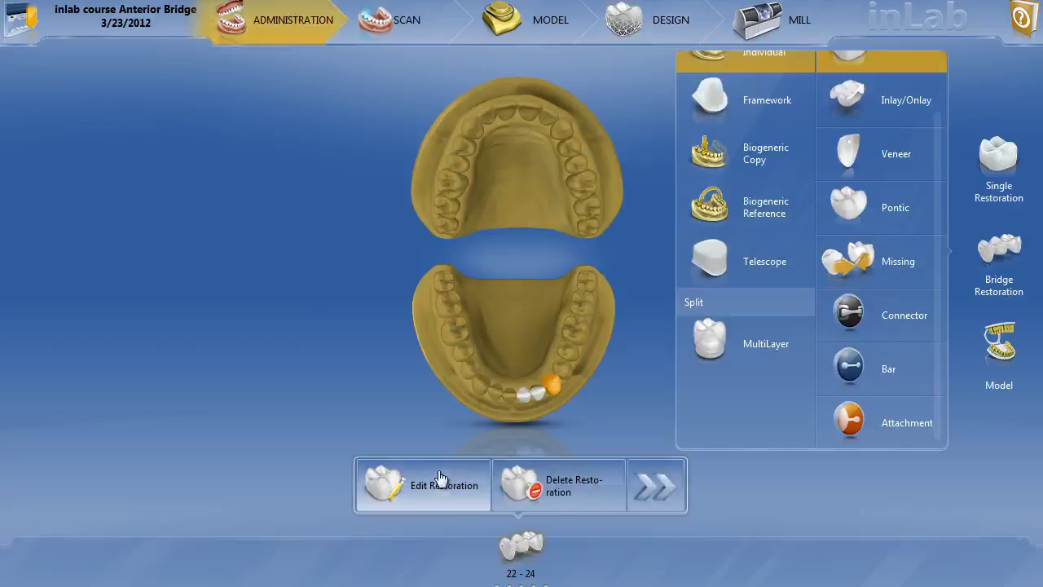
click(540, 493)
click(617, 468)
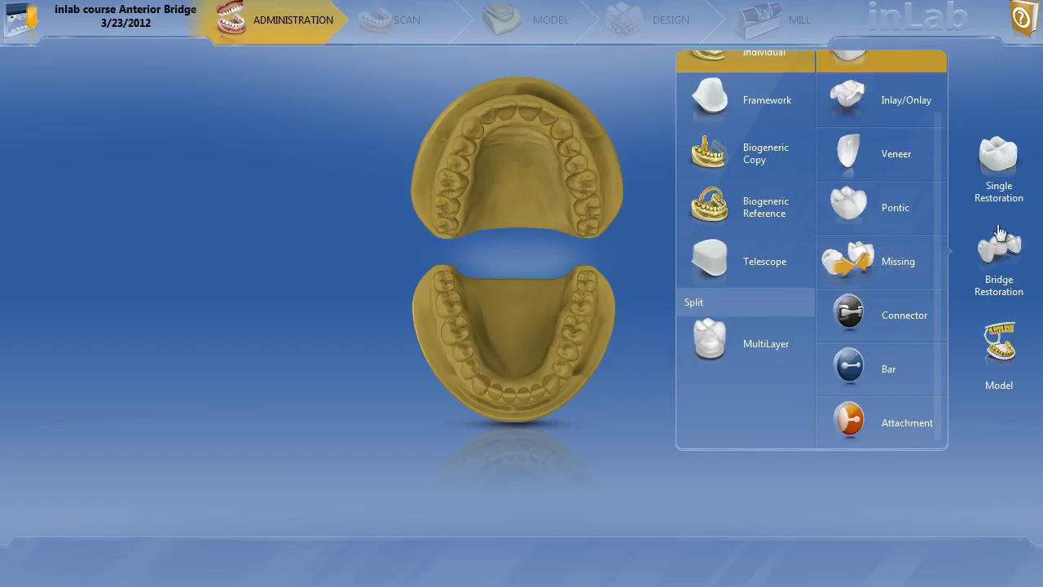
scroll(869, 216, up, 2)
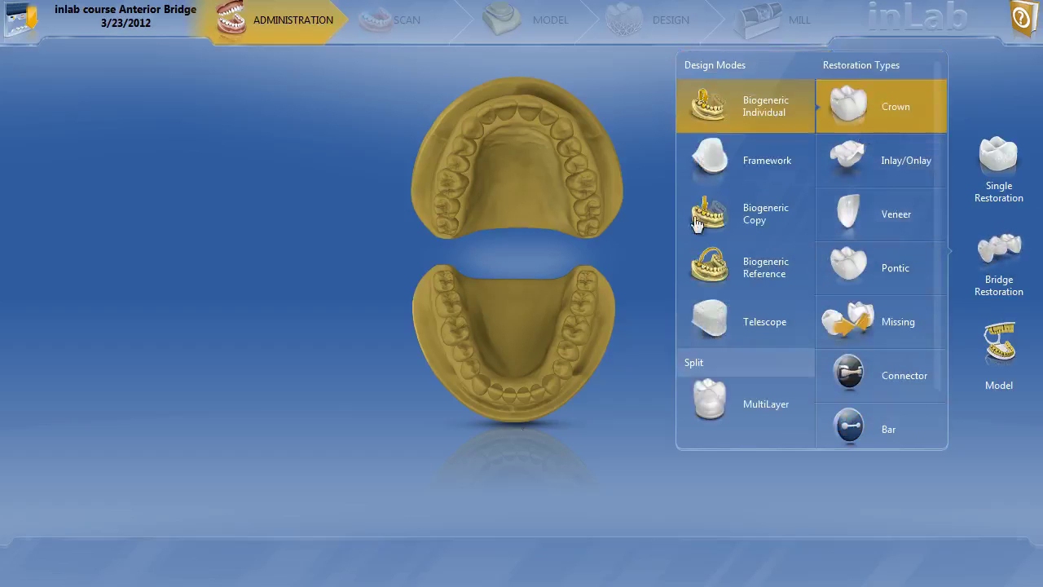
Define crowns on 22 and 24, a pontic on 23, and connectors between them
click(552, 390)
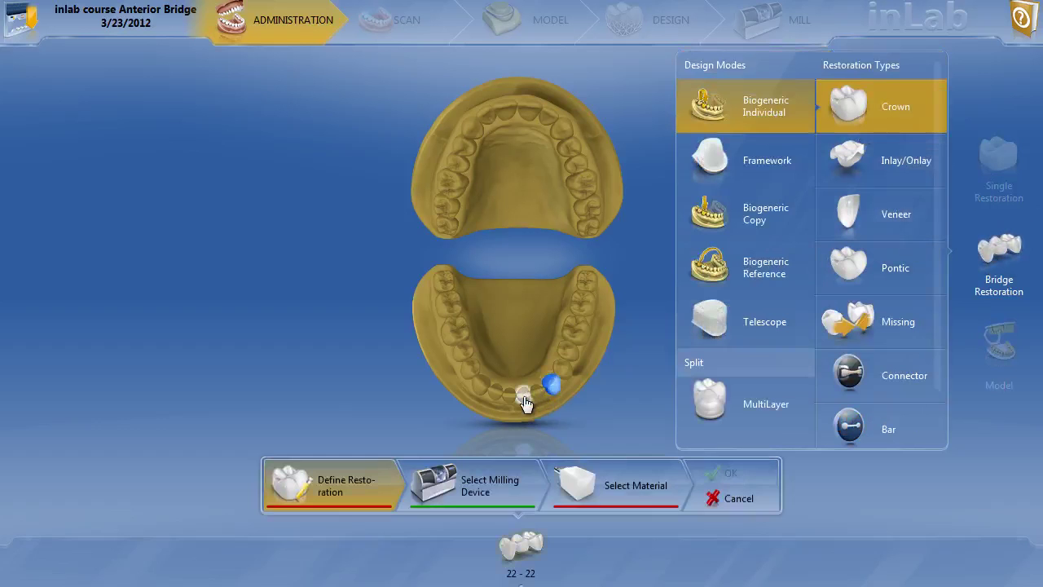
click(525, 398)
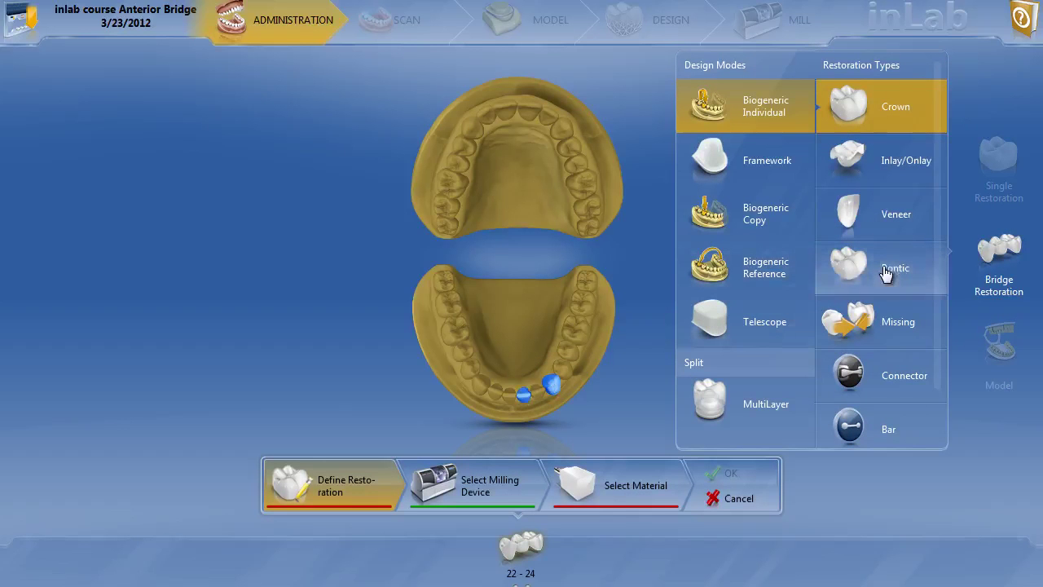
click(886, 267)
click(542, 399)
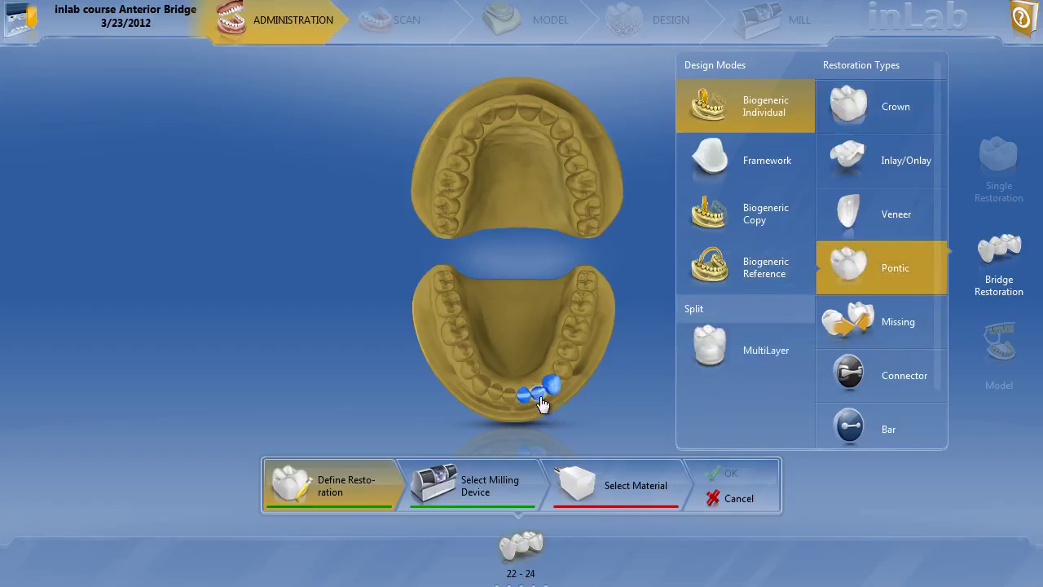
click(917, 381)
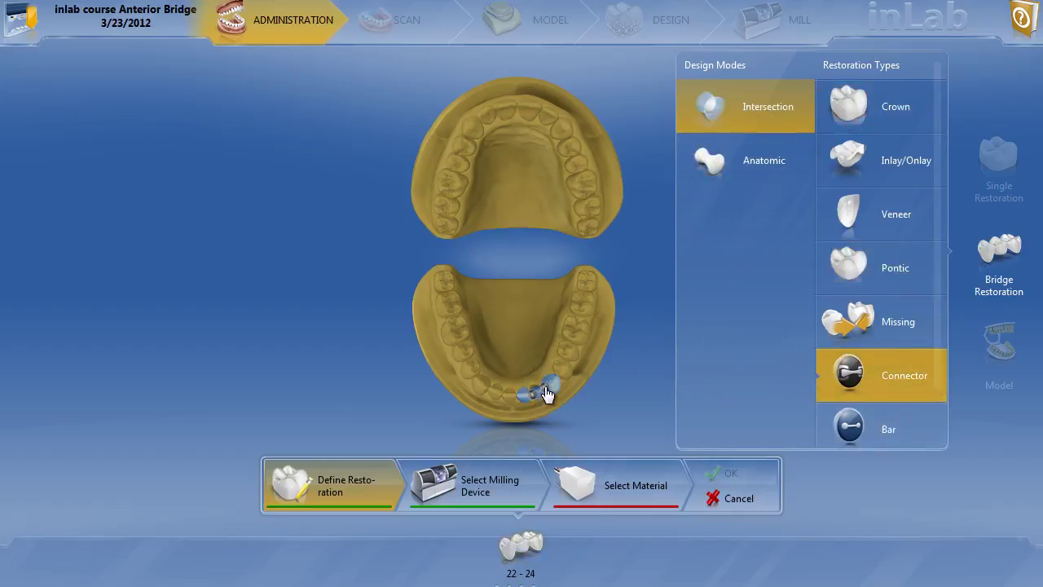
Choose Ivoclar Vivadent IPS e.max CAD as material and confirm the bridge
click(606, 488)
click(460, 274)
click(454, 366)
click(718, 477)
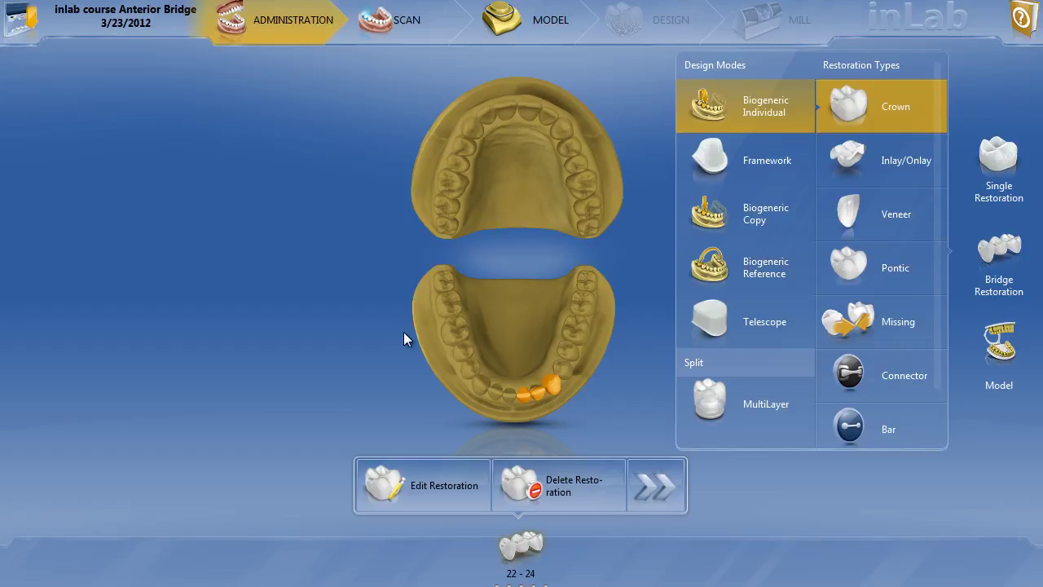
Read the info for tooth 22 (Biogeneric Individual) and the 22–23 Intersection connector
mouse_move(515, 583)
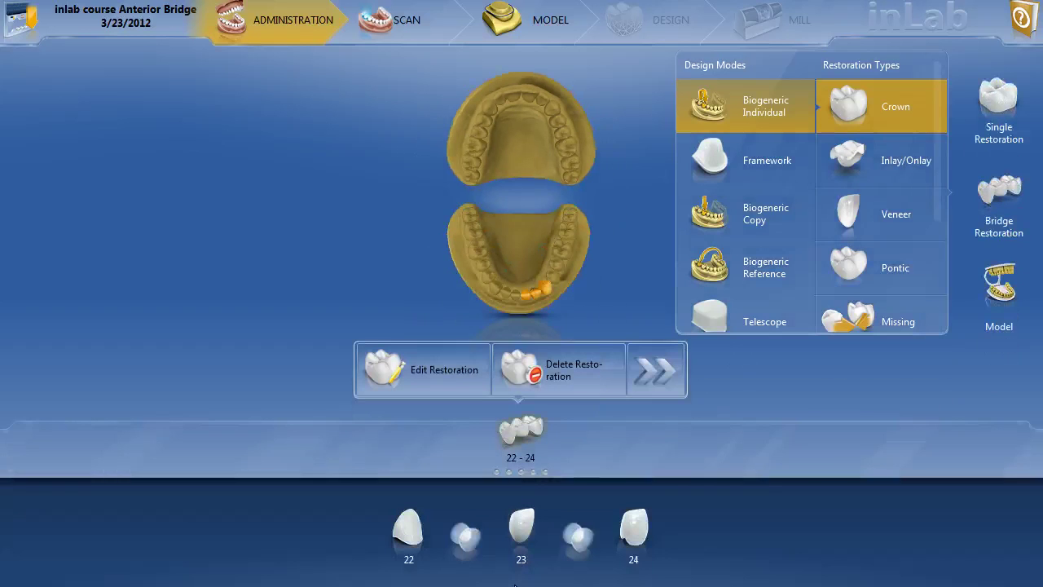
mouse_move(410, 539)
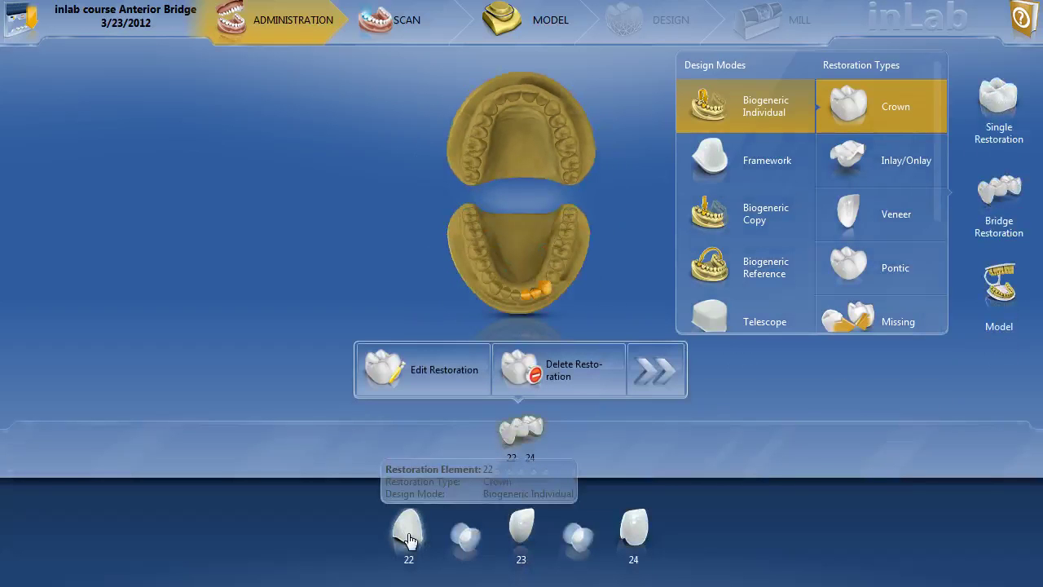
mouse_move(472, 548)
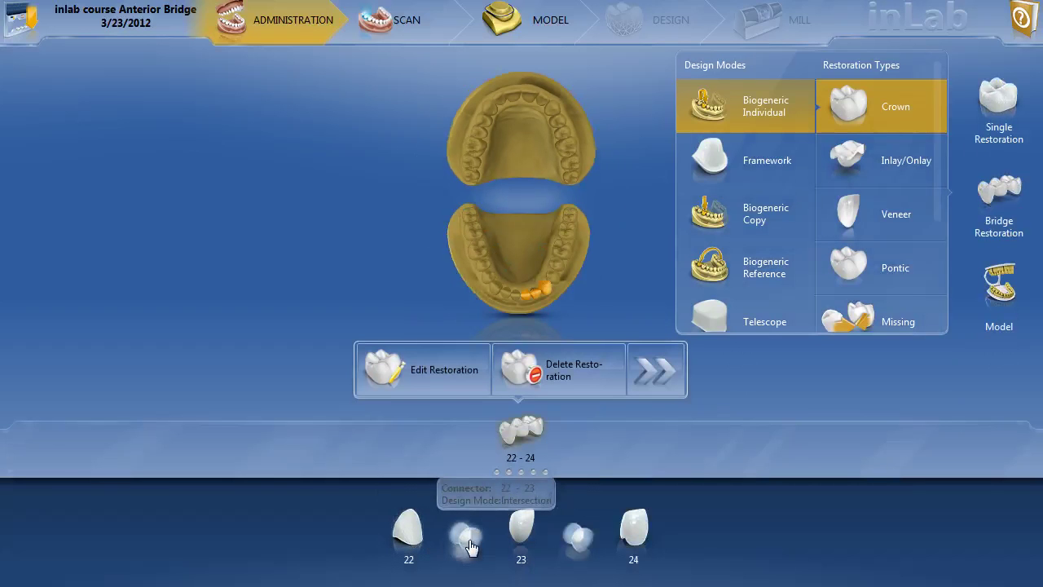